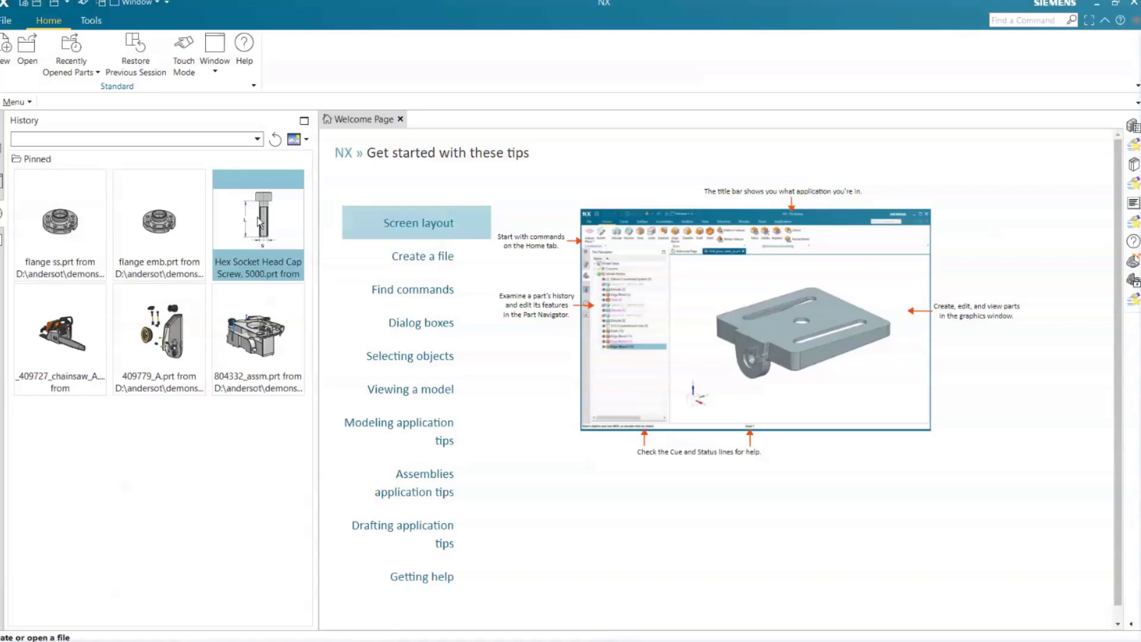
Reopen Hex Socket Head Cap Screw, 5000.prt from the History palette.
click(261, 223)
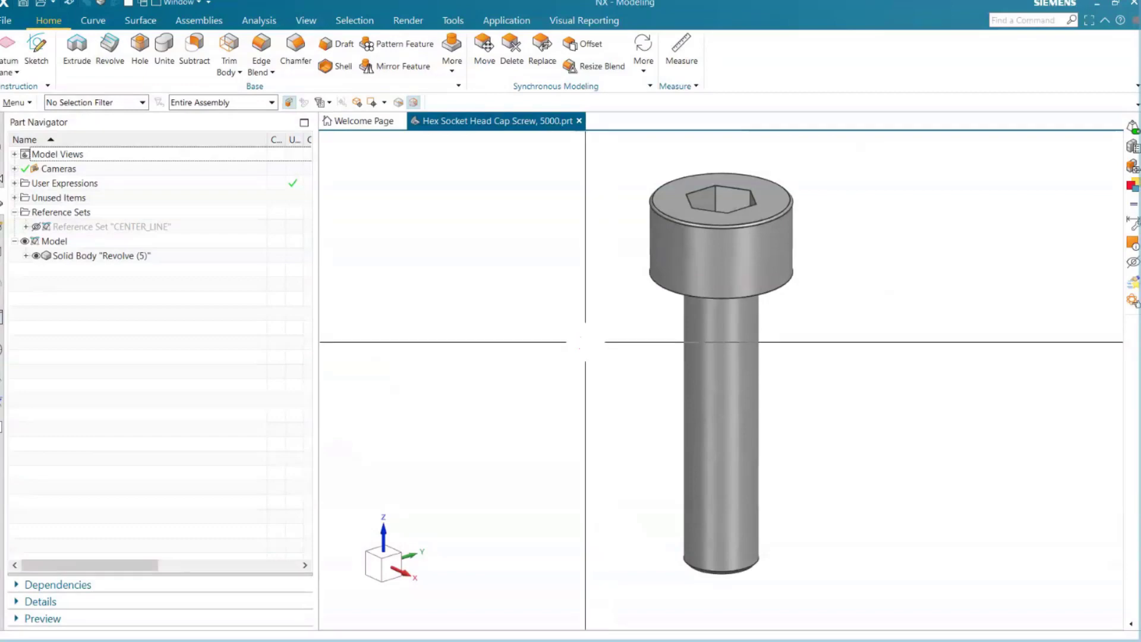
click(453, 20)
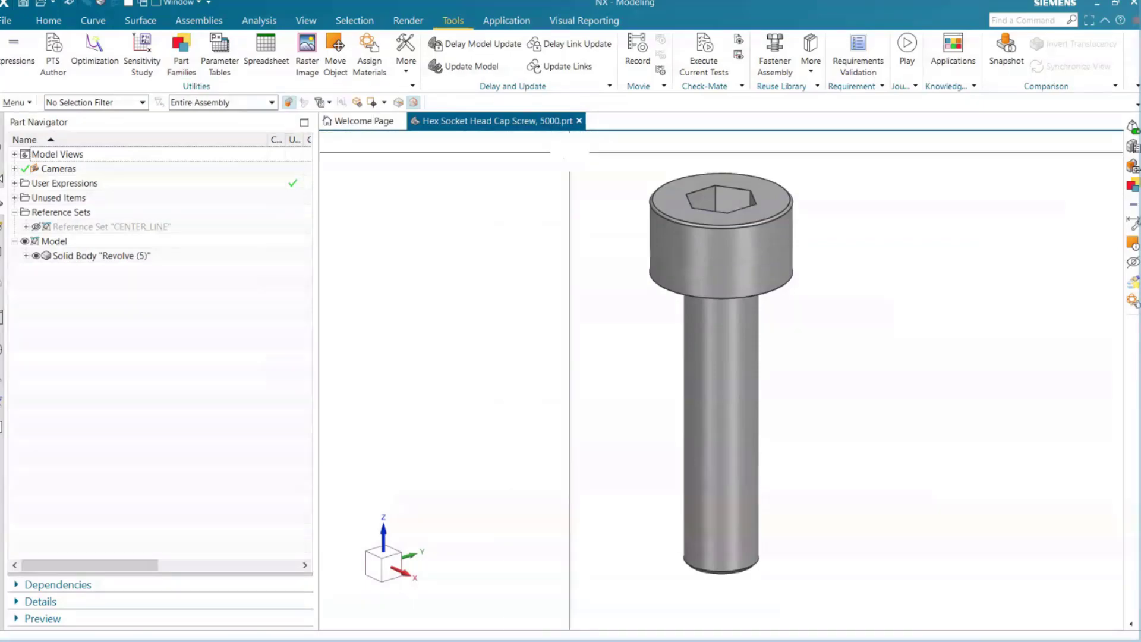
Open Tools > Part Families to show the screw family spreadsheet with M1.6x0.35, M2x0.4 and other variants.
click(189, 73)
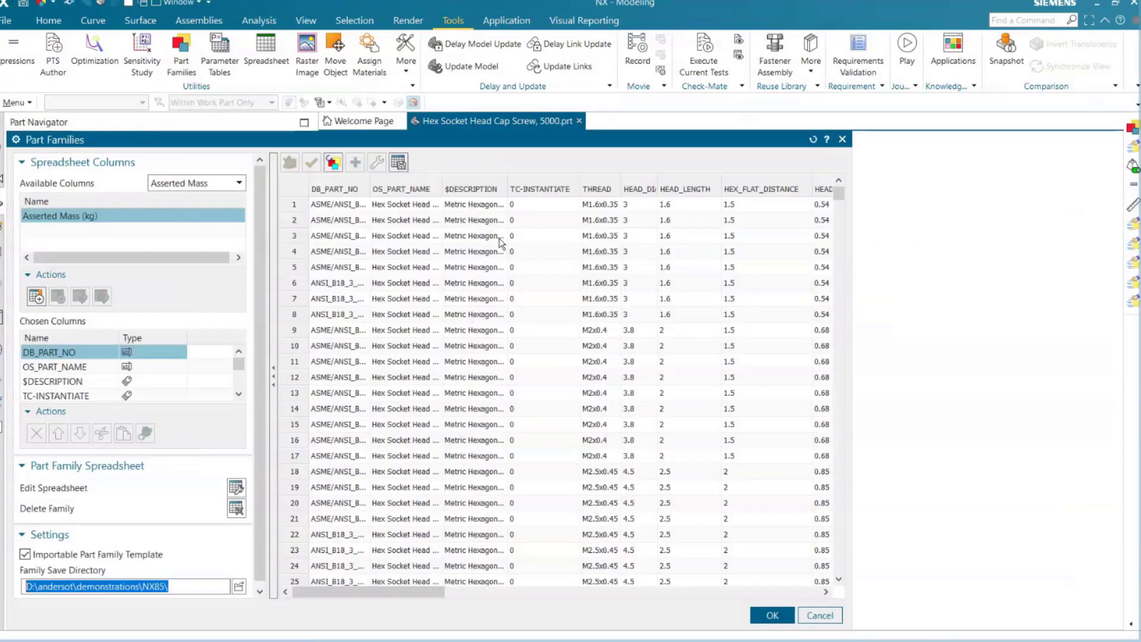
click(367, 351)
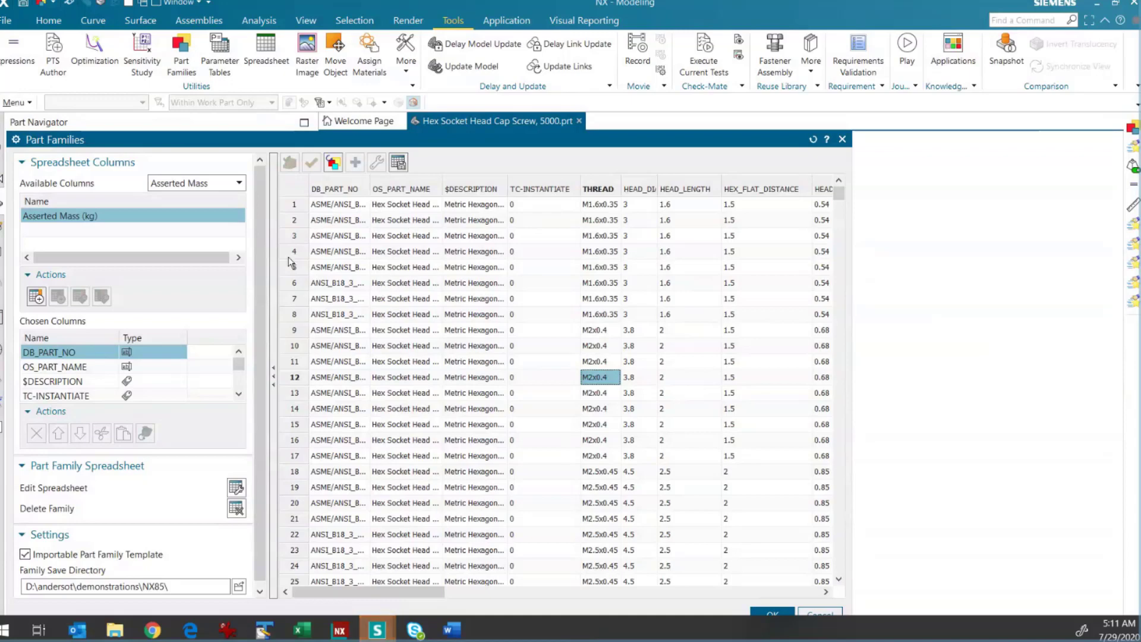
mouse_move(377, 628)
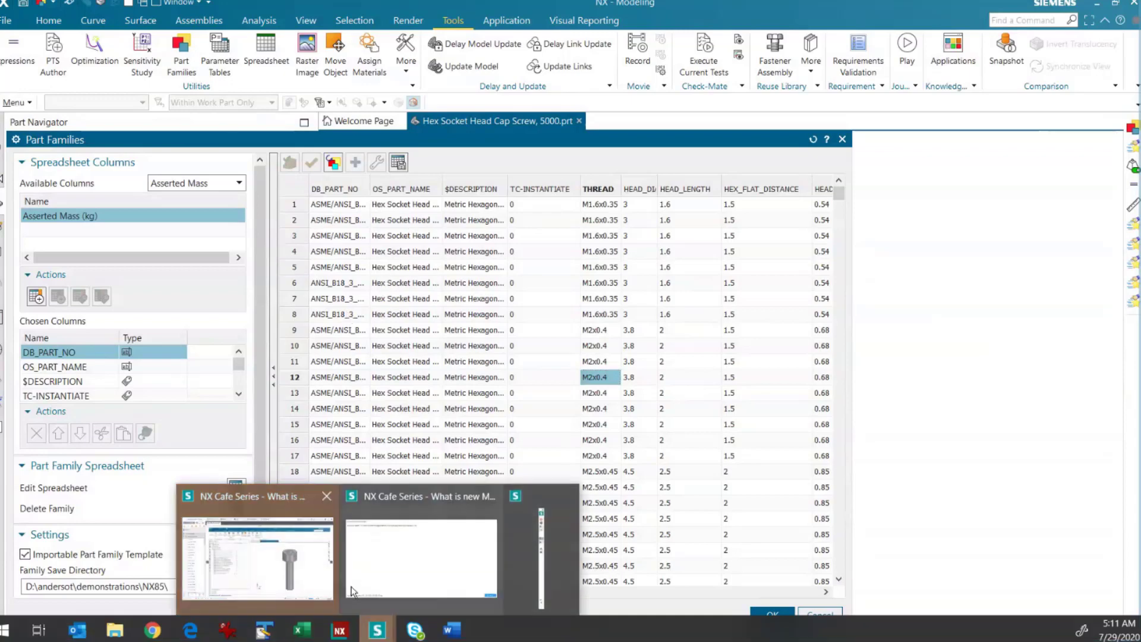
click(453, 330)
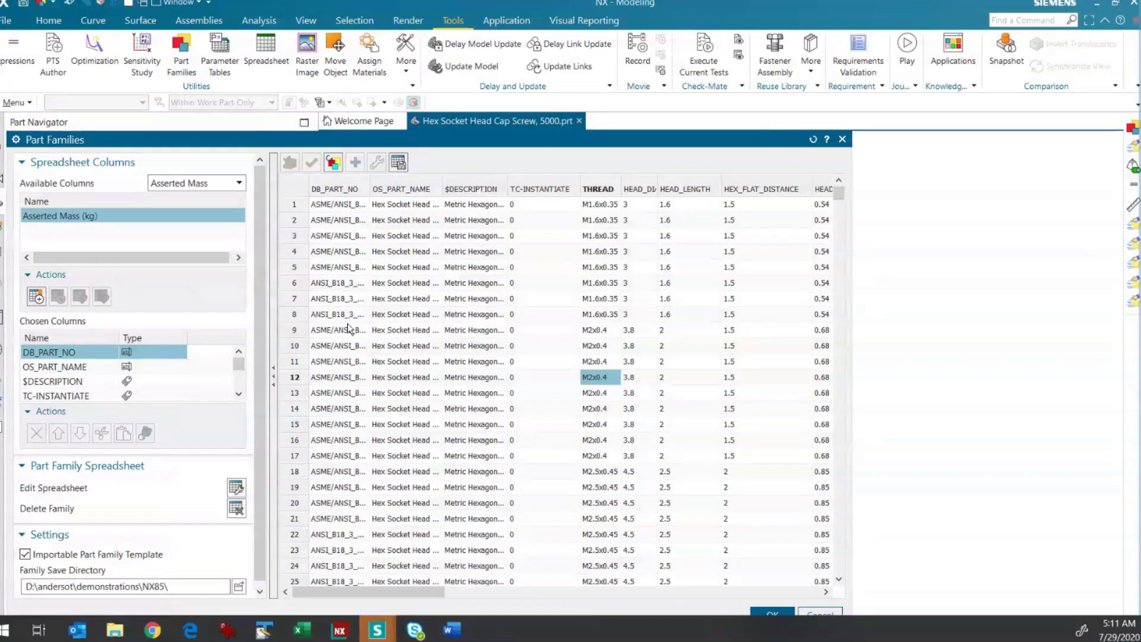
click(296, 328)
right_click(297, 330)
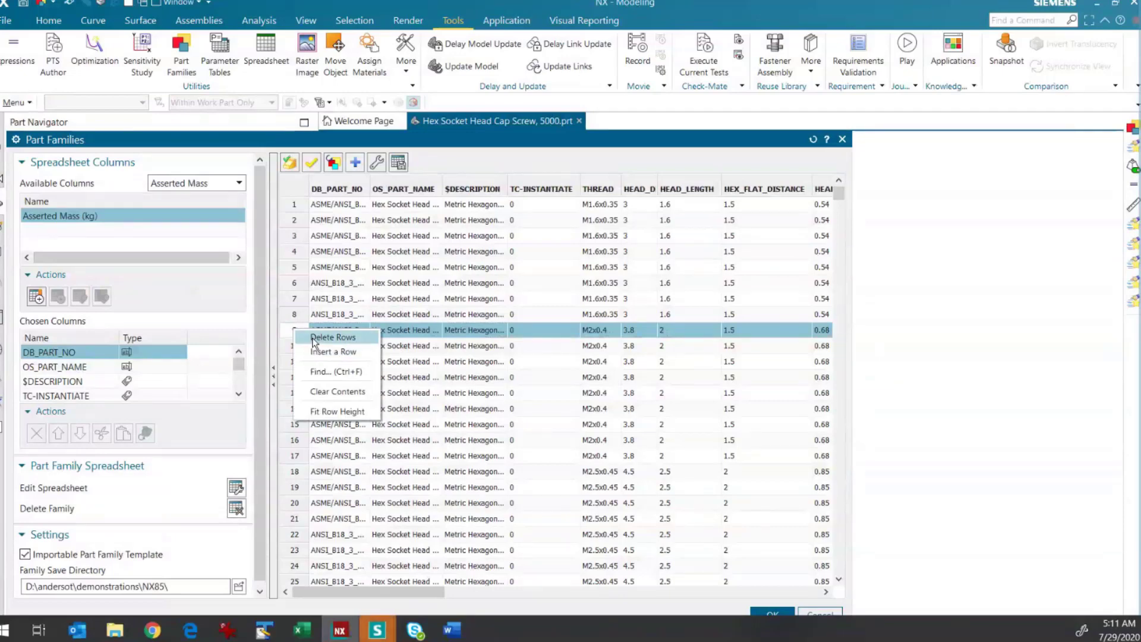
click(289, 333)
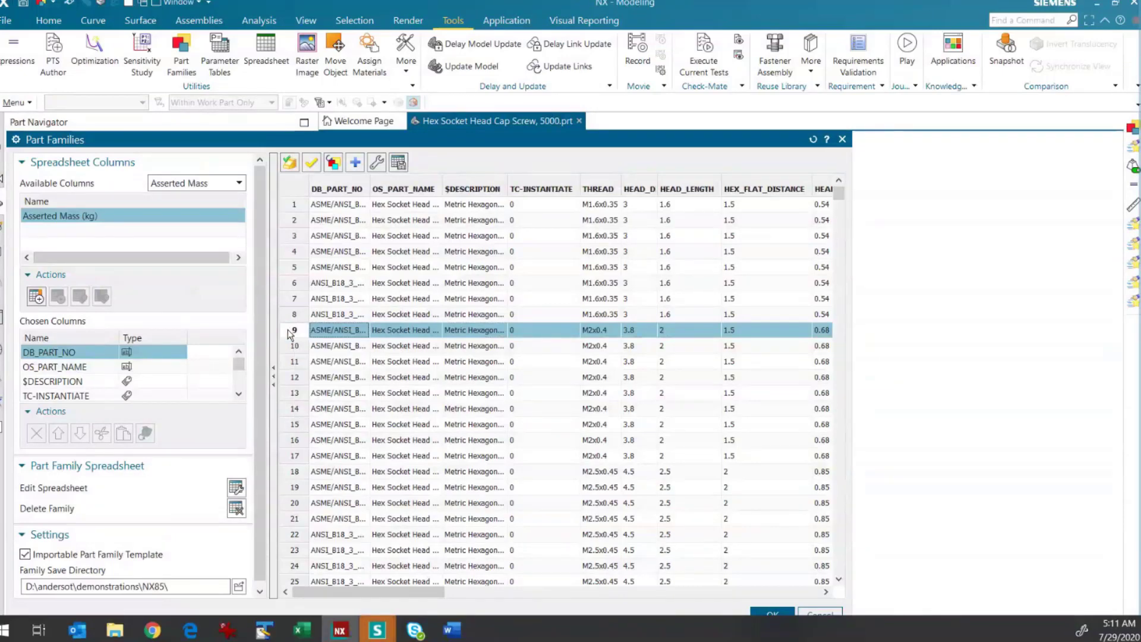
click(485, 318)
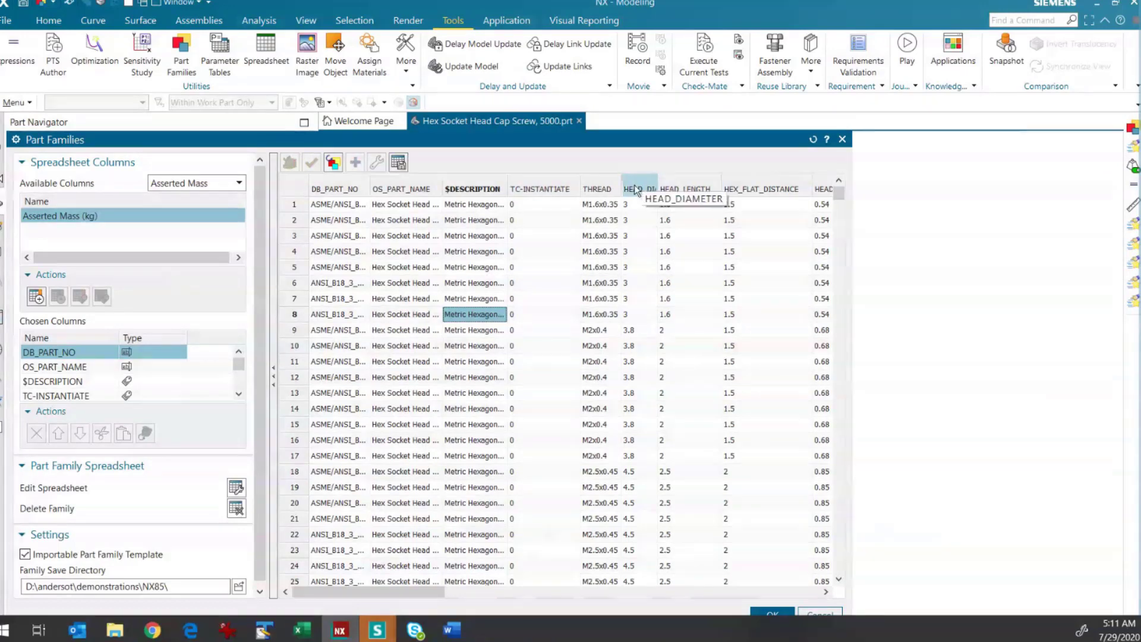
Autofit the HEAD_DIAMETER column and move it after HEAD_LENGTH in Chosen Columns.
double_click(657, 189)
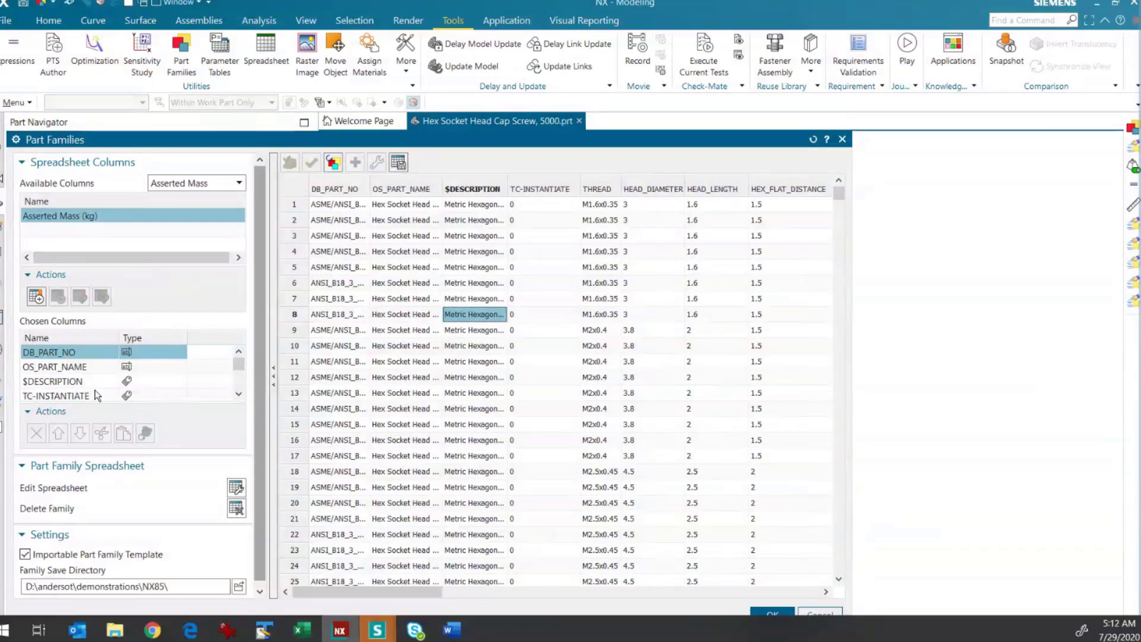
scroll(86, 374, down, 1)
scroll(86, 373, down, 1)
scroll(83, 365, up, 1)
click(74, 394)
click(70, 382)
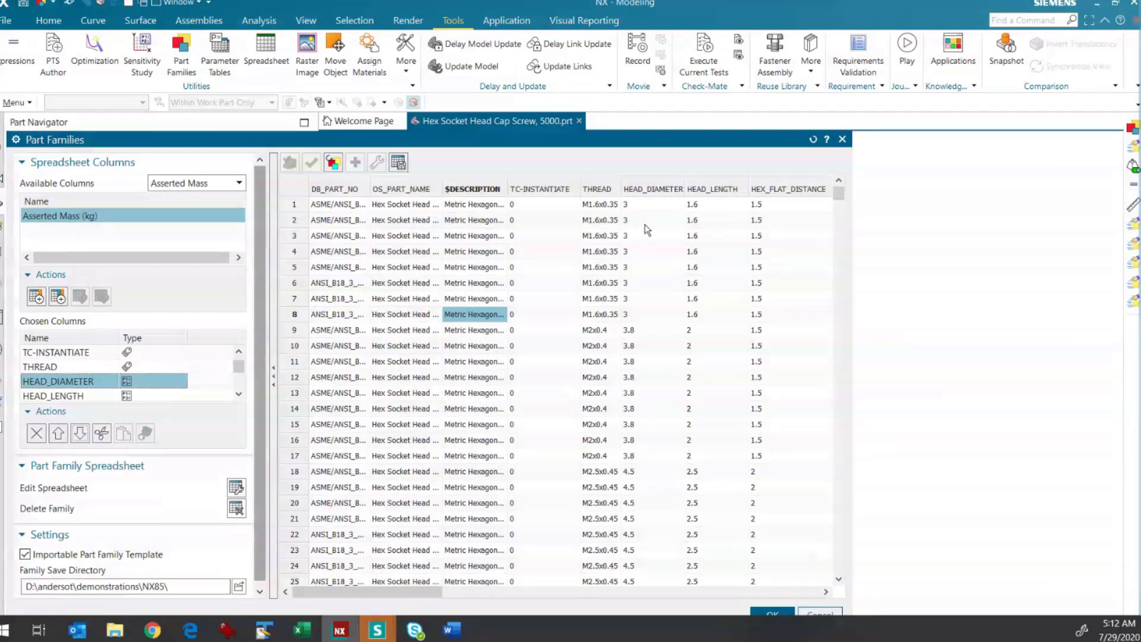
click(672, 241)
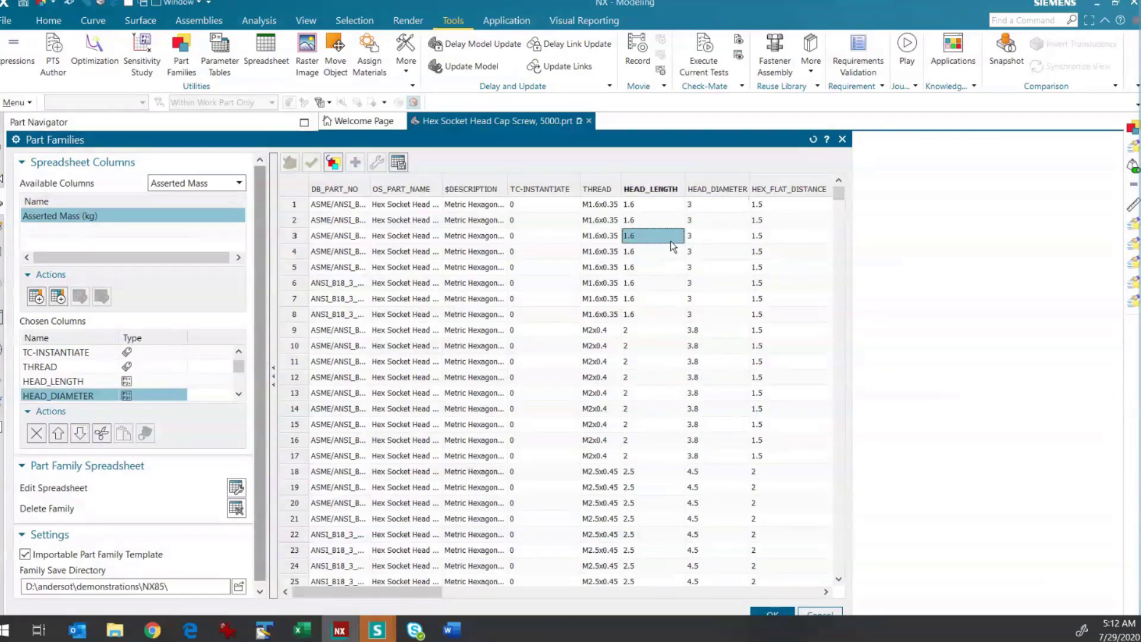
List Expressions as available columns, pick p134, and target the HEAD_DIAMETER column for insertion.
click(238, 183)
click(212, 198)
scroll(161, 223, down, 3)
scroll(149, 229, down, 3)
click(70, 226)
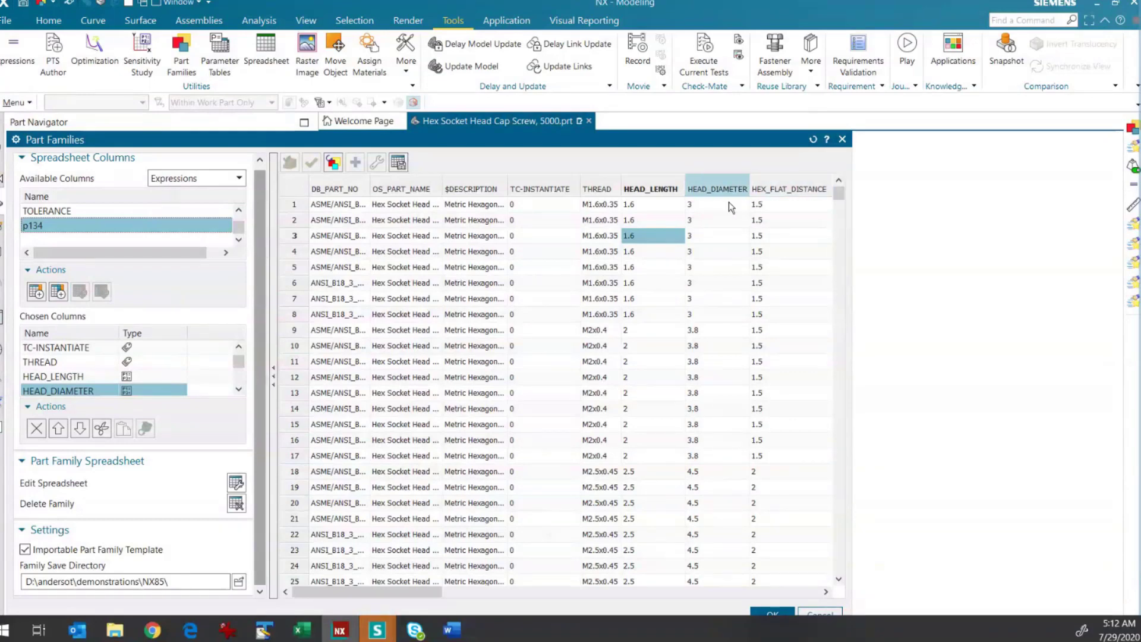
click(722, 237)
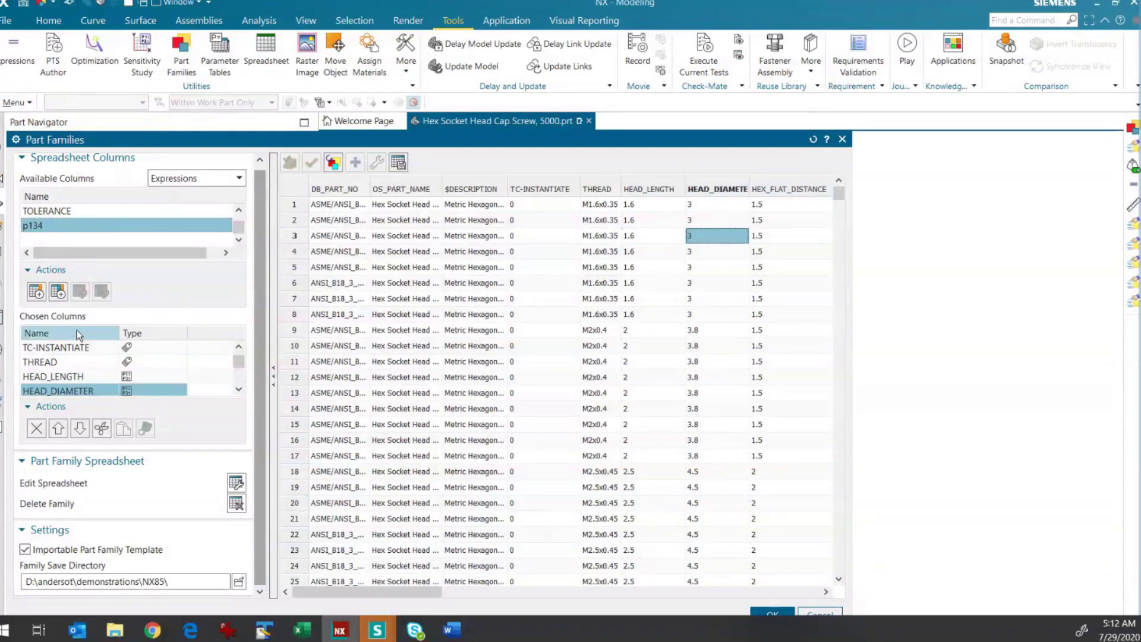
Add the p134 column after HEAD_DIAMETER and check its 7.82… values in rows 5 and 6.
click(57, 292)
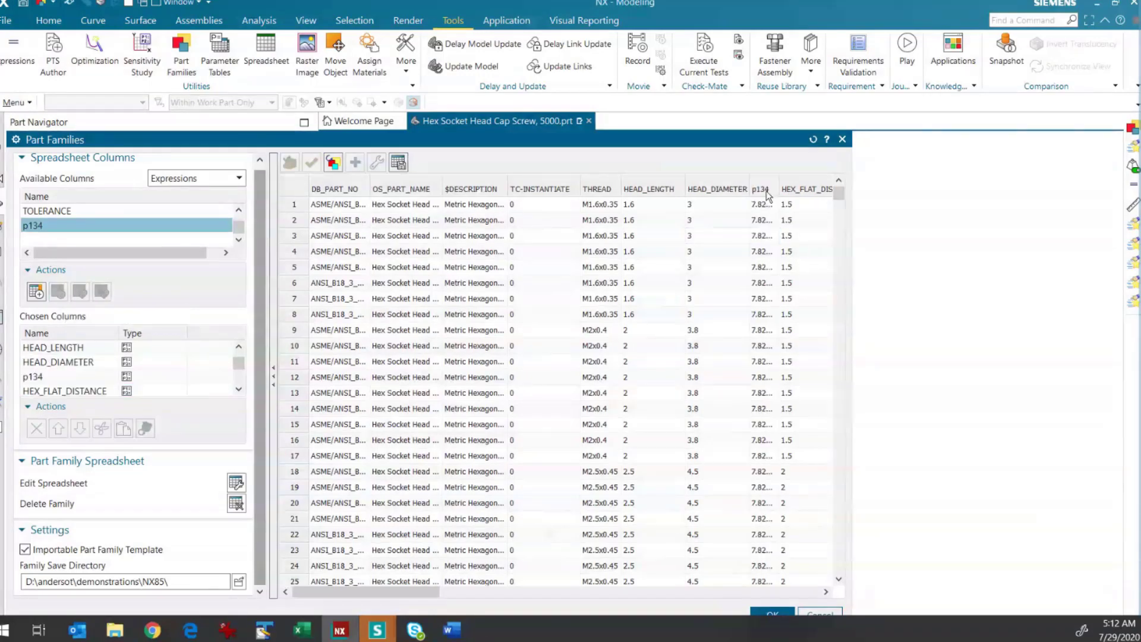
click(766, 192)
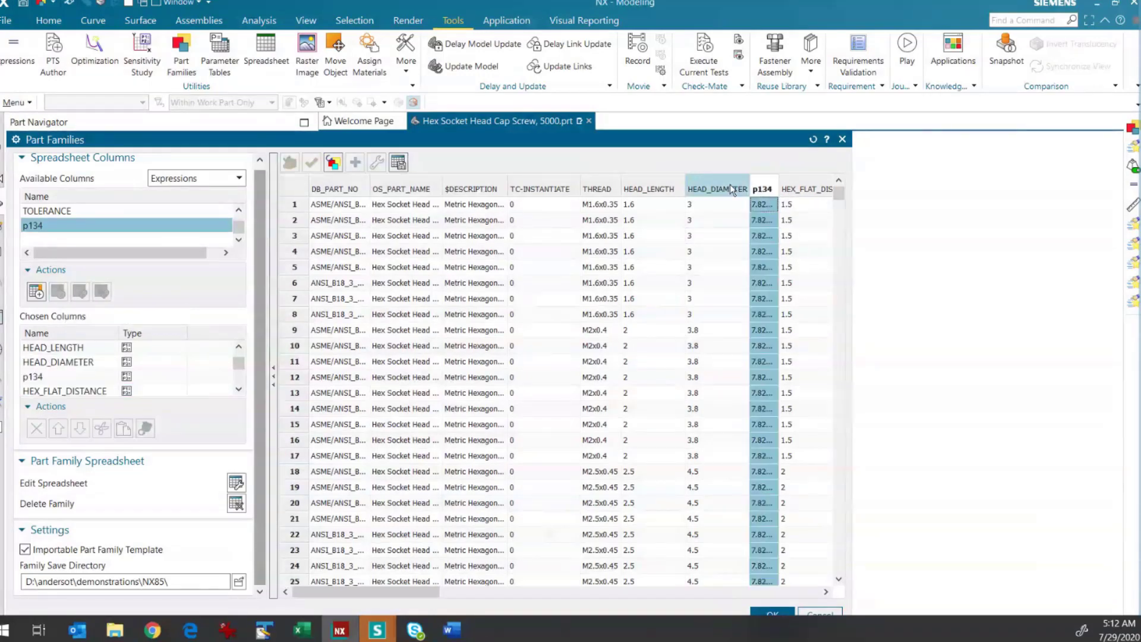
click(716, 189)
click(796, 189)
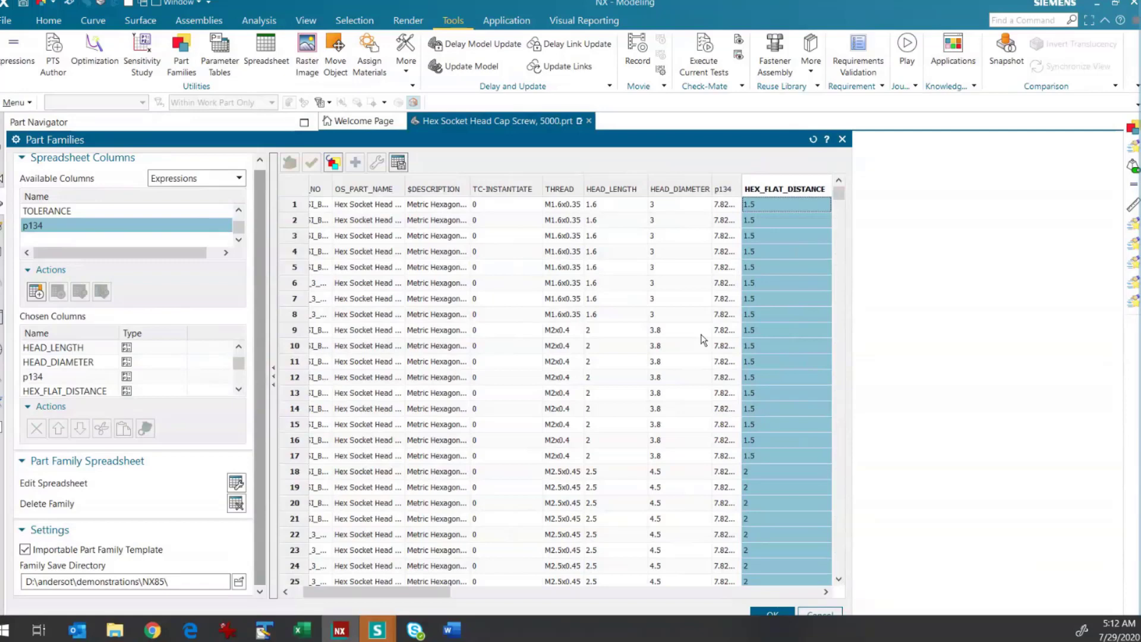
double_click(725, 283)
double_click(736, 268)
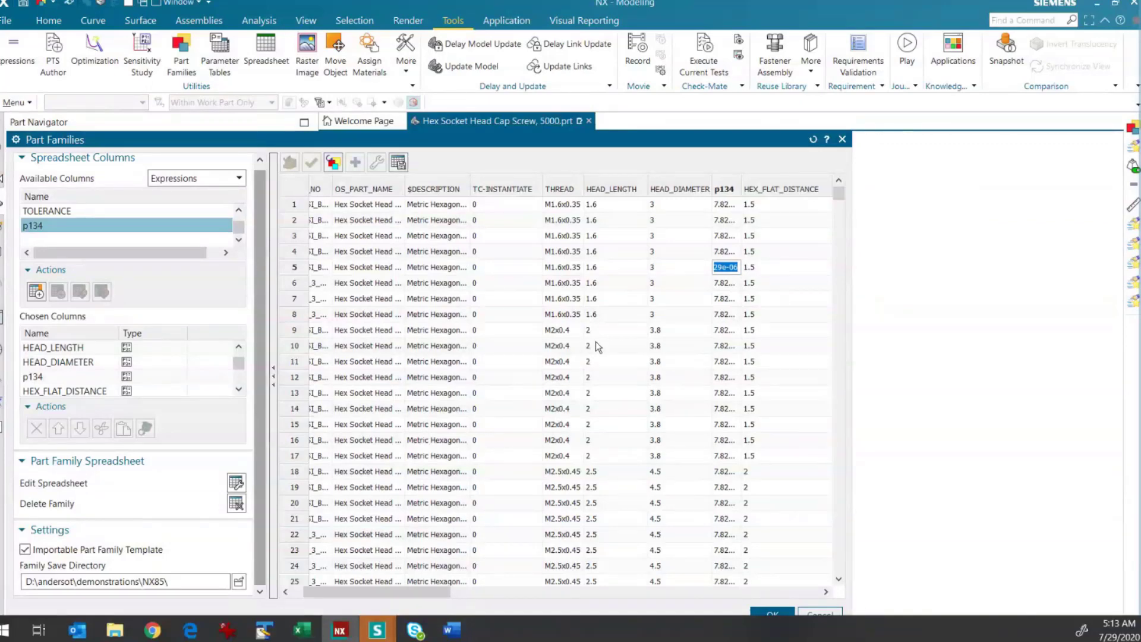
key(Return)
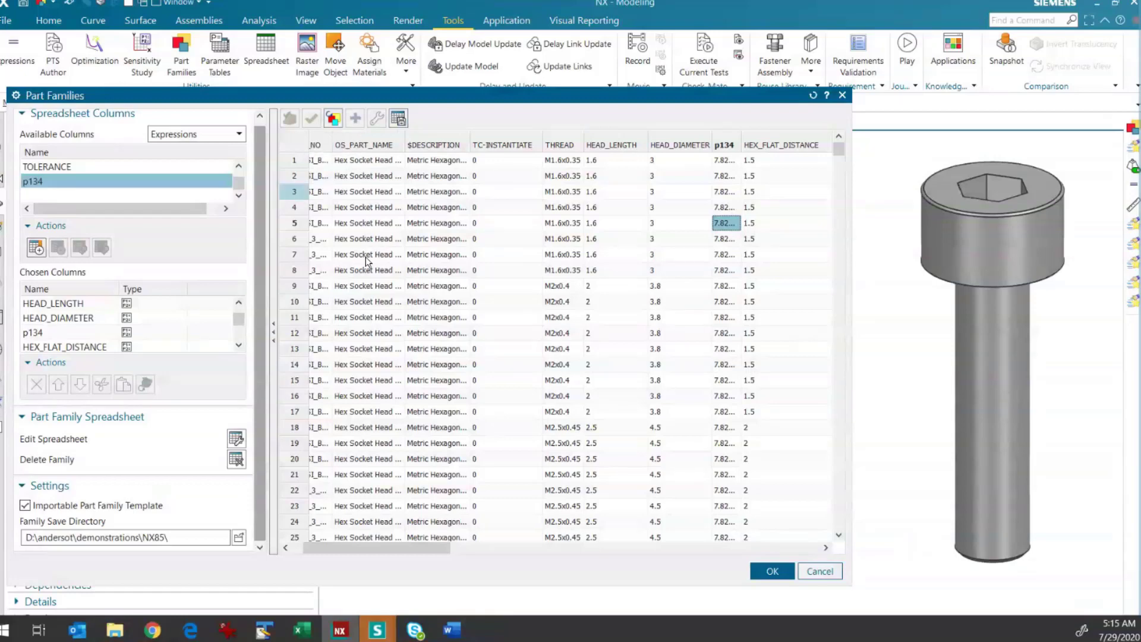
Verify the row 3 family member and acknowledge the success message.
click(293, 196)
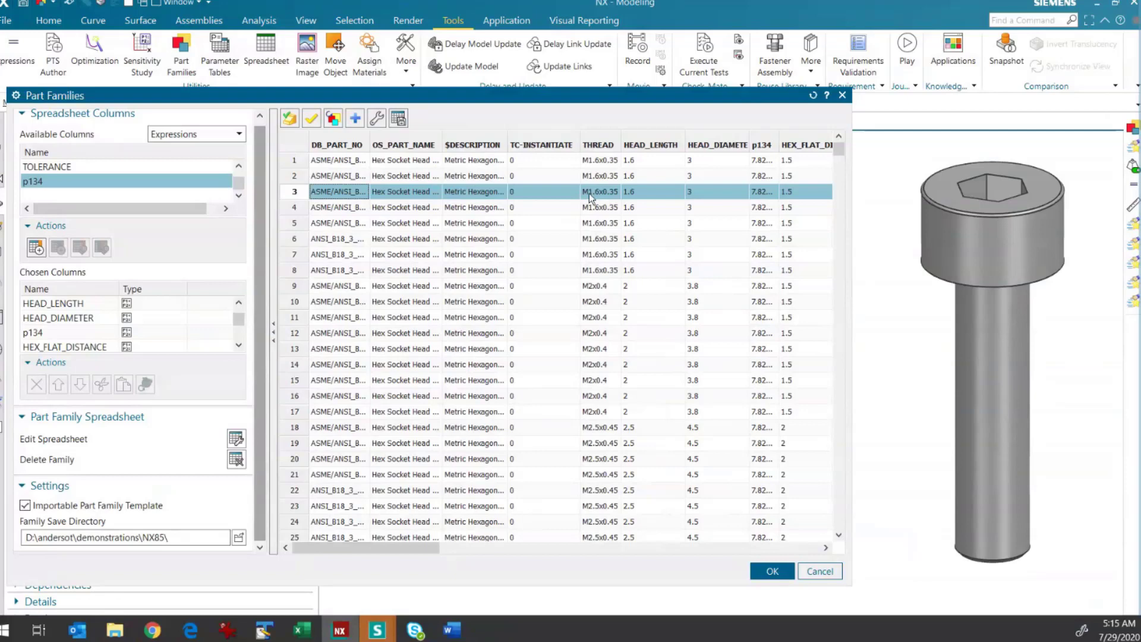
click(289, 120)
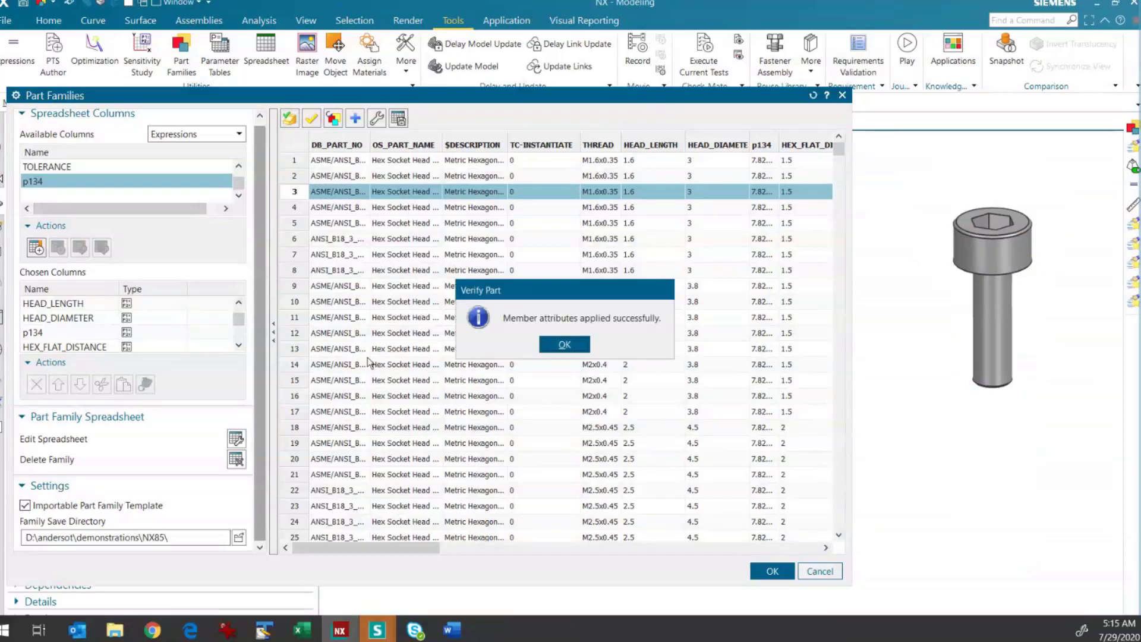
click(564, 345)
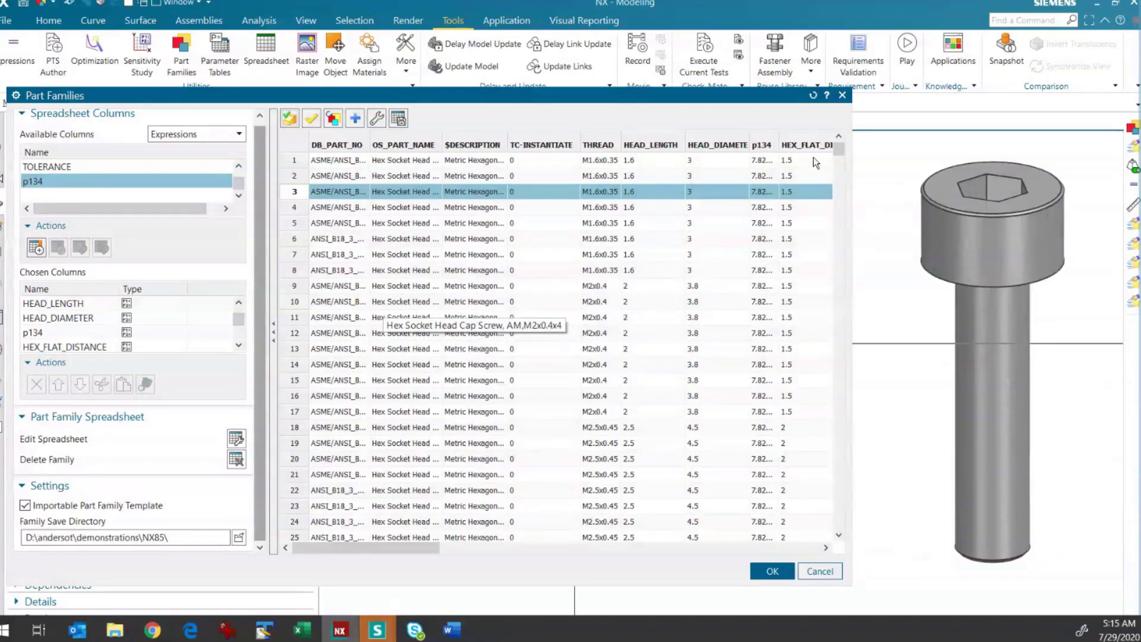
Create the M48x5x4107 member part from row 4069 and close the Information report.
drag(839, 150, 832, 430)
click(300, 350)
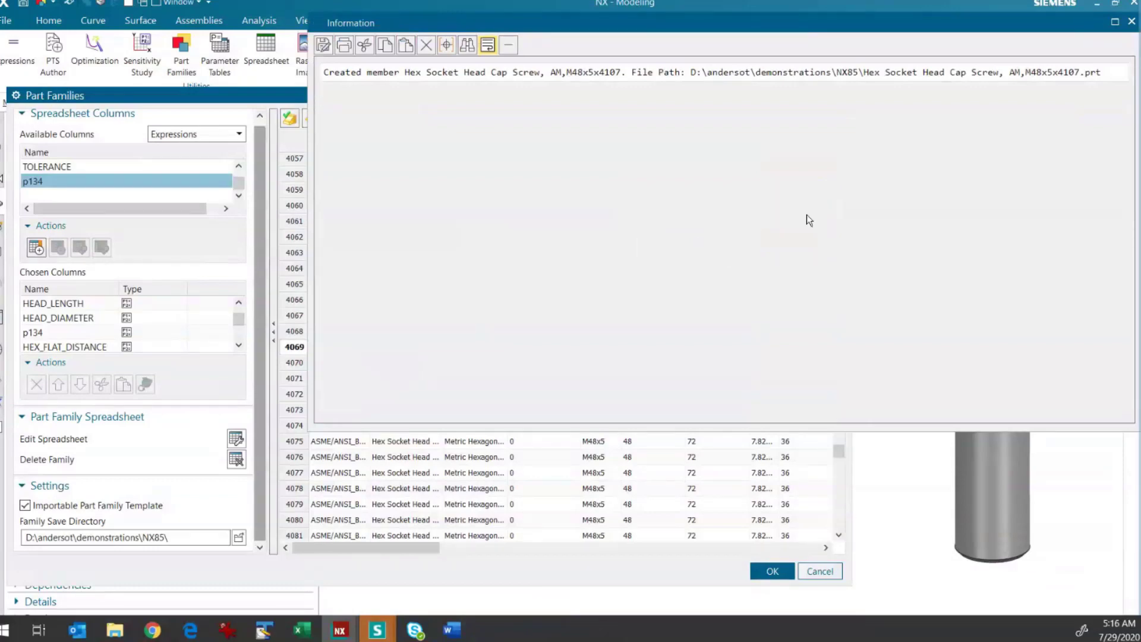
click(1131, 24)
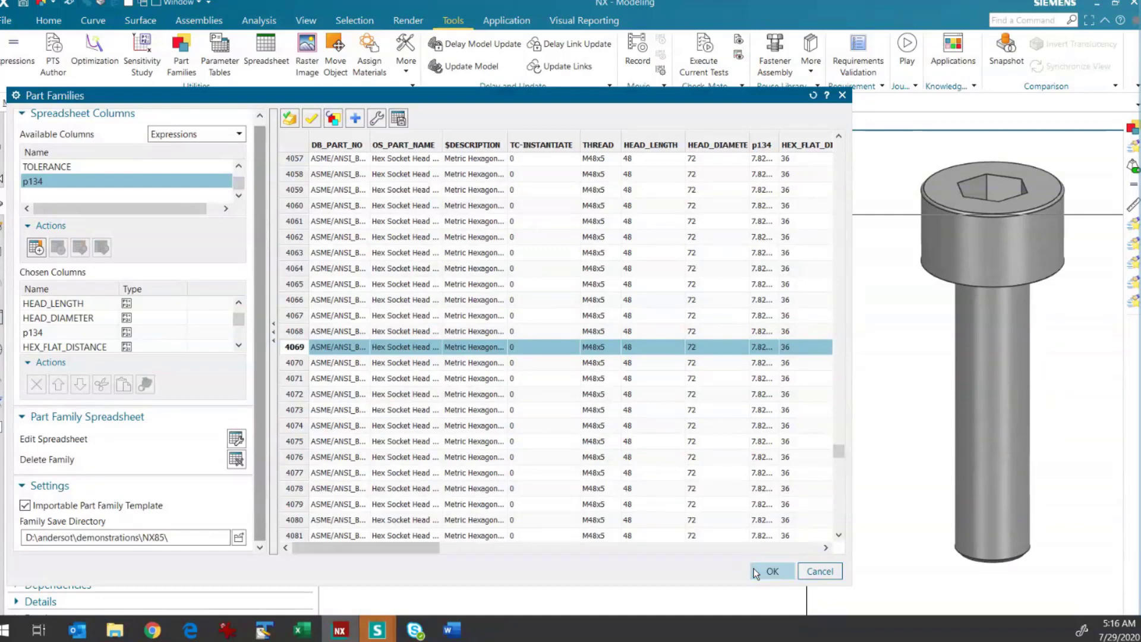
Select rows 4062–4070 from OS_PART_NAME through HEAD_LENGTH and copy them.
click(543, 331)
drag(387, 268, 718, 433)
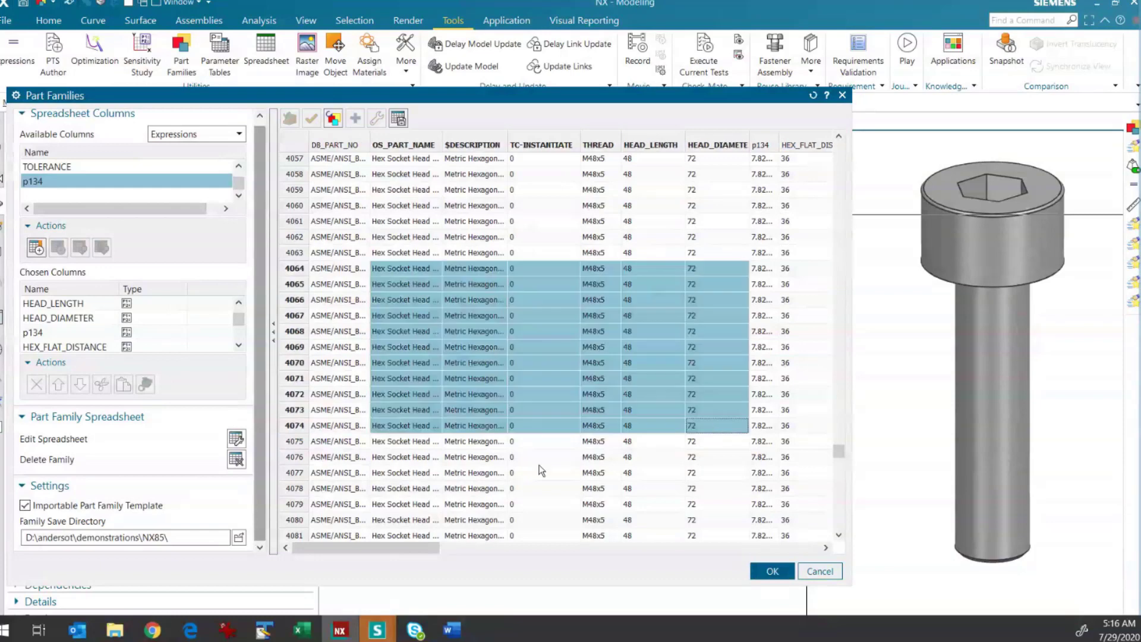
click(470, 300)
drag(410, 254, 698, 486)
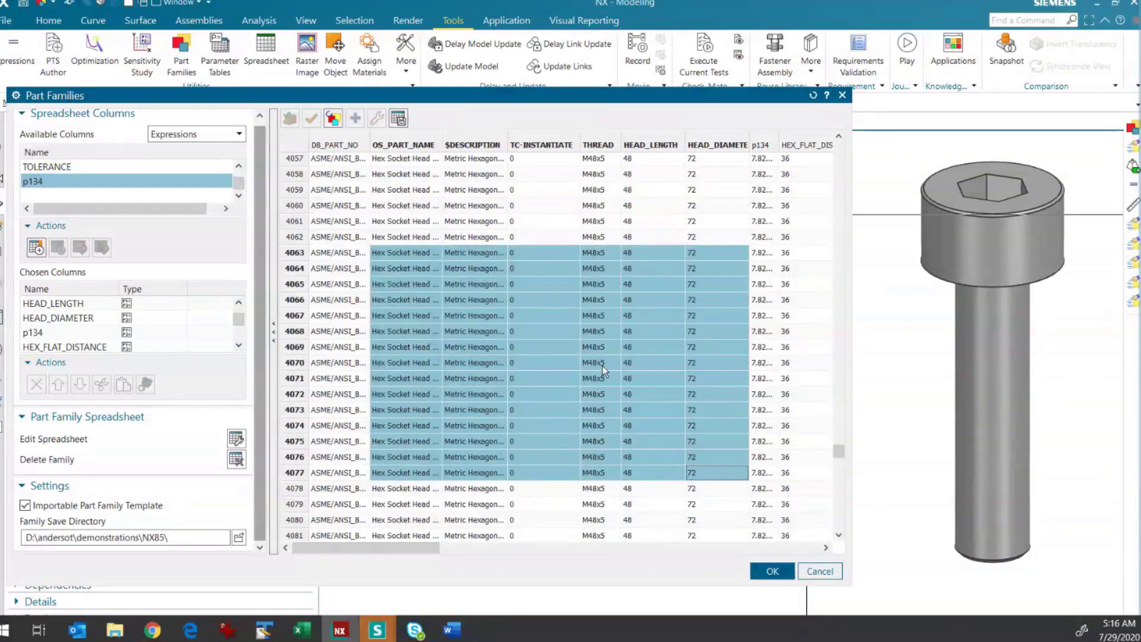
click(539, 391)
drag(538, 206, 762, 511)
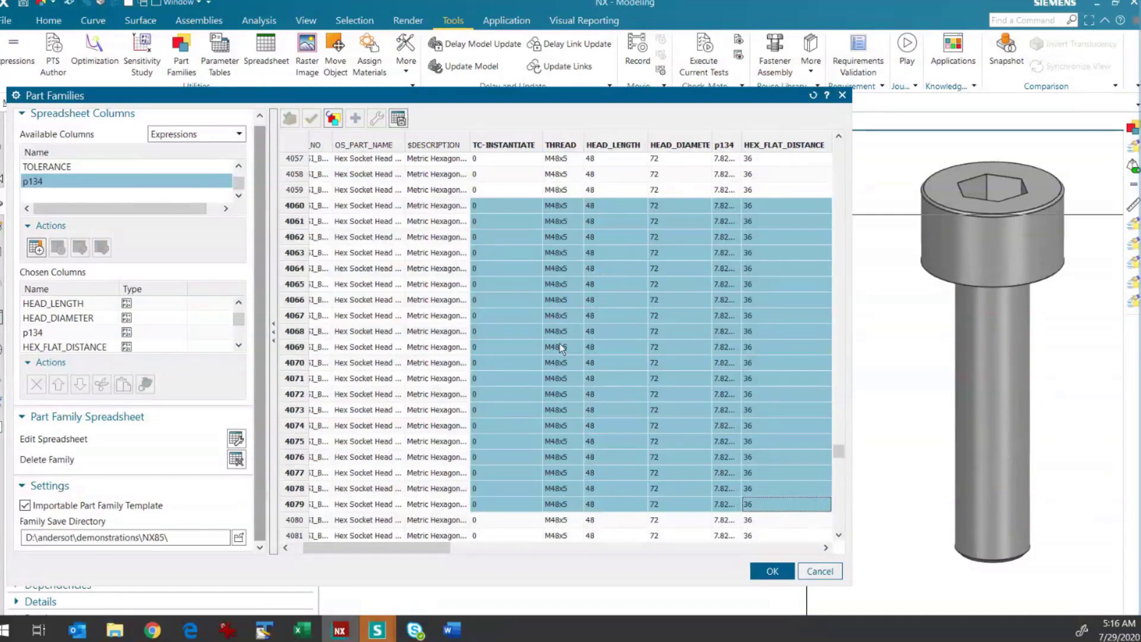
drag(397, 242, 610, 359)
right_click(513, 291)
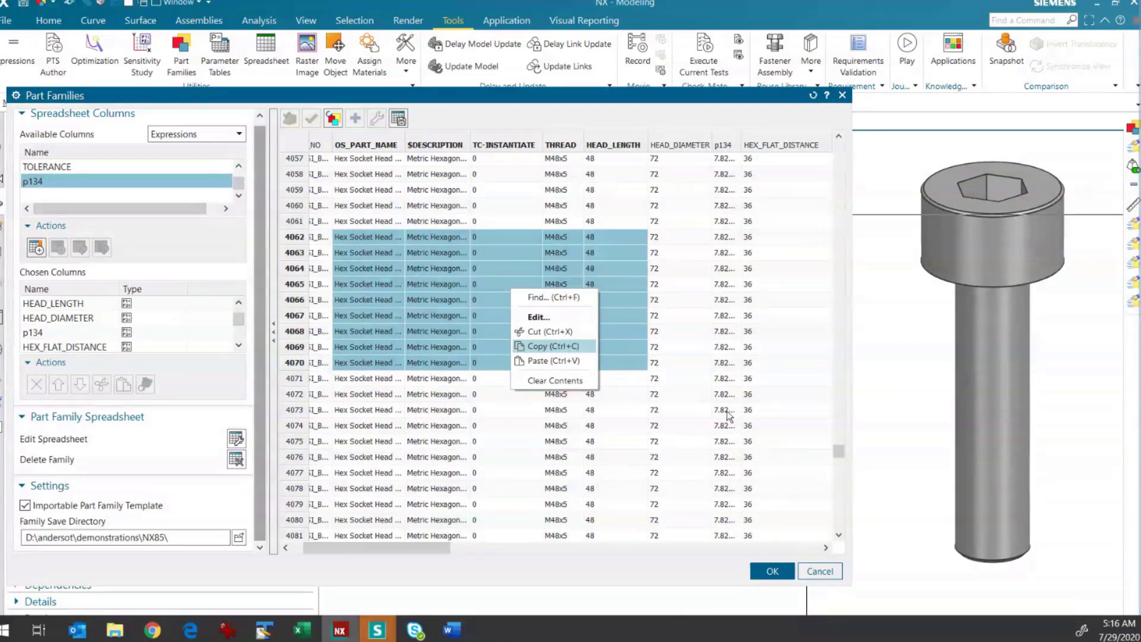
click(571, 347)
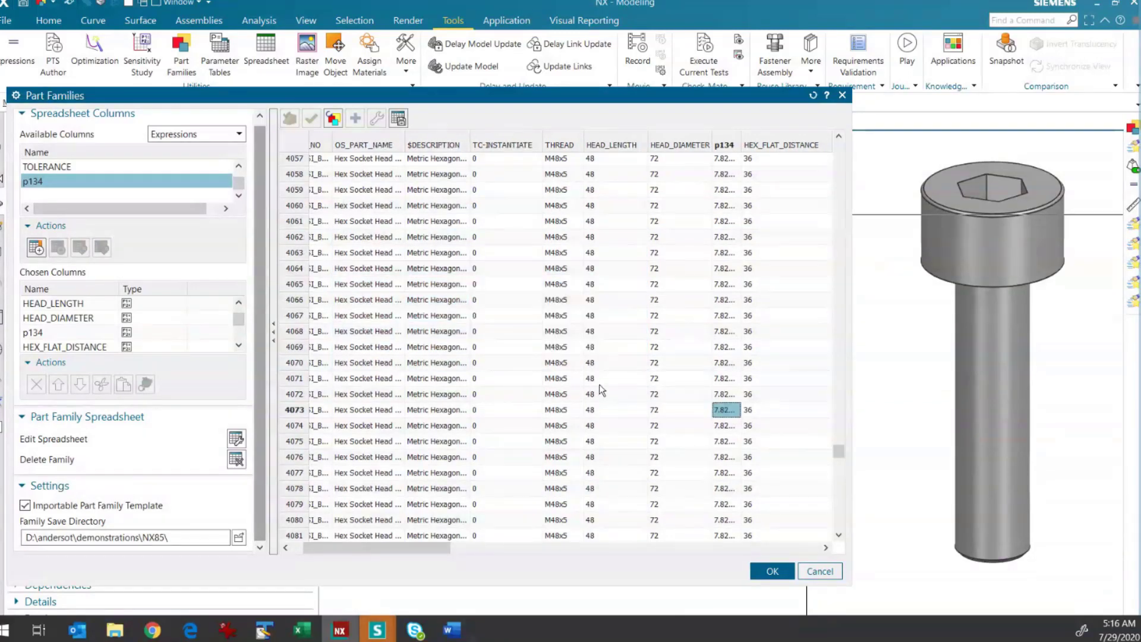